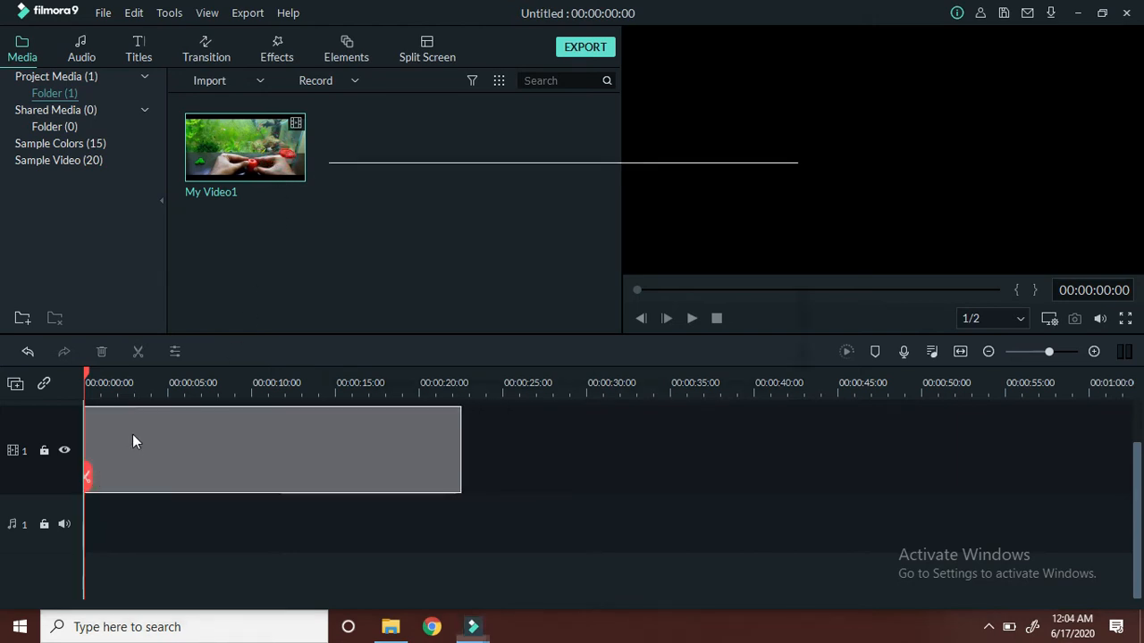
- Finish placing My Video1 at the start of the first video track and play part of it
click(582, 351)
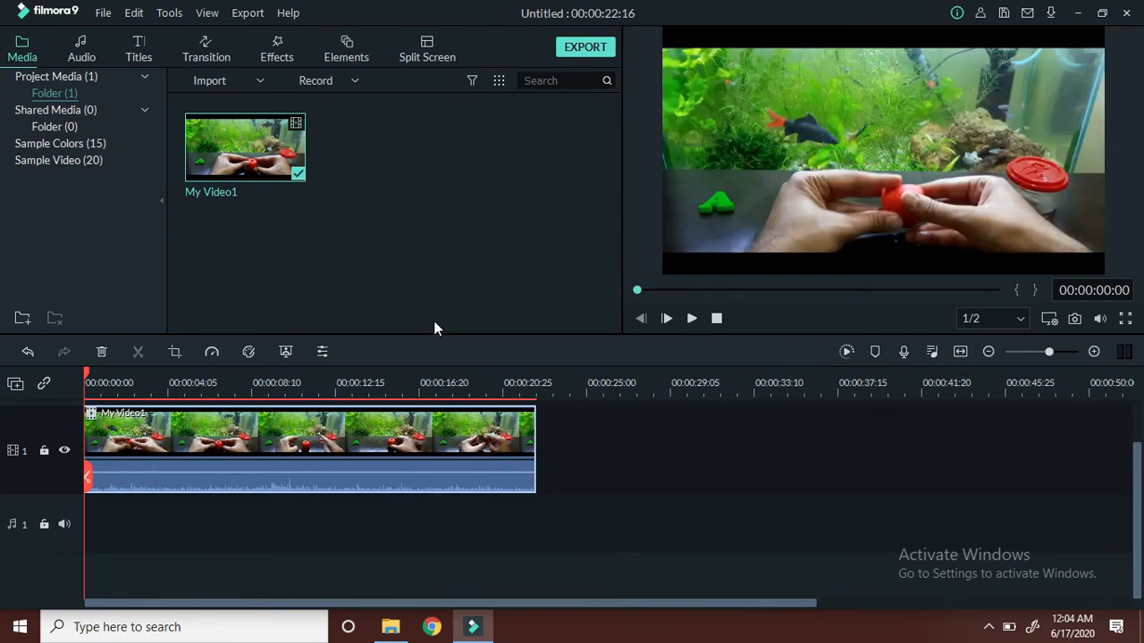
click(692, 320)
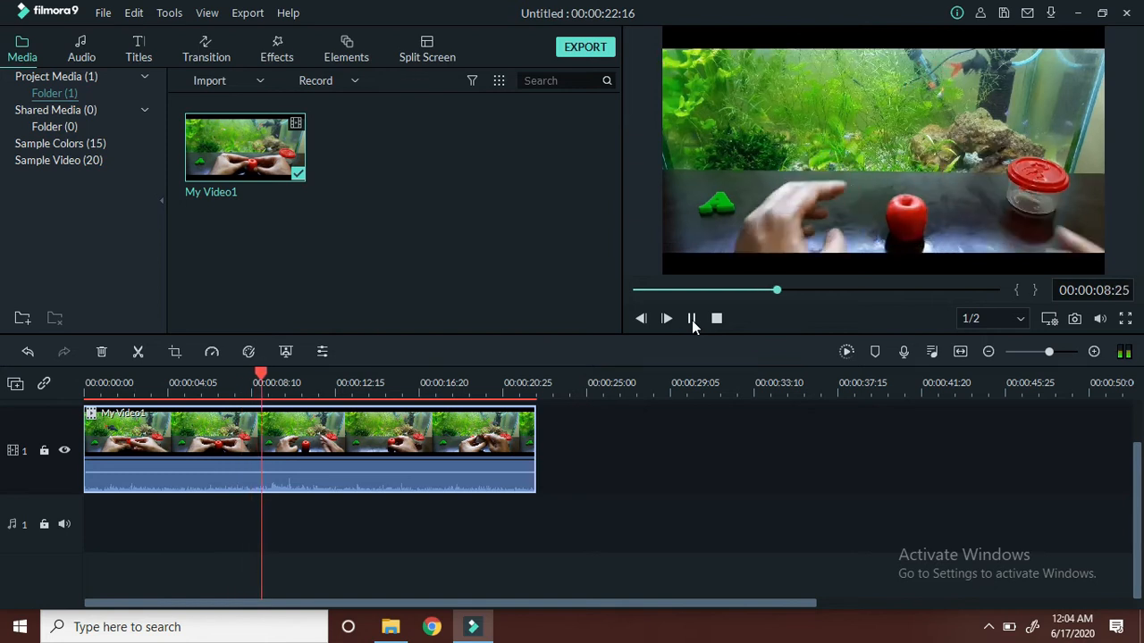
click(691, 320)
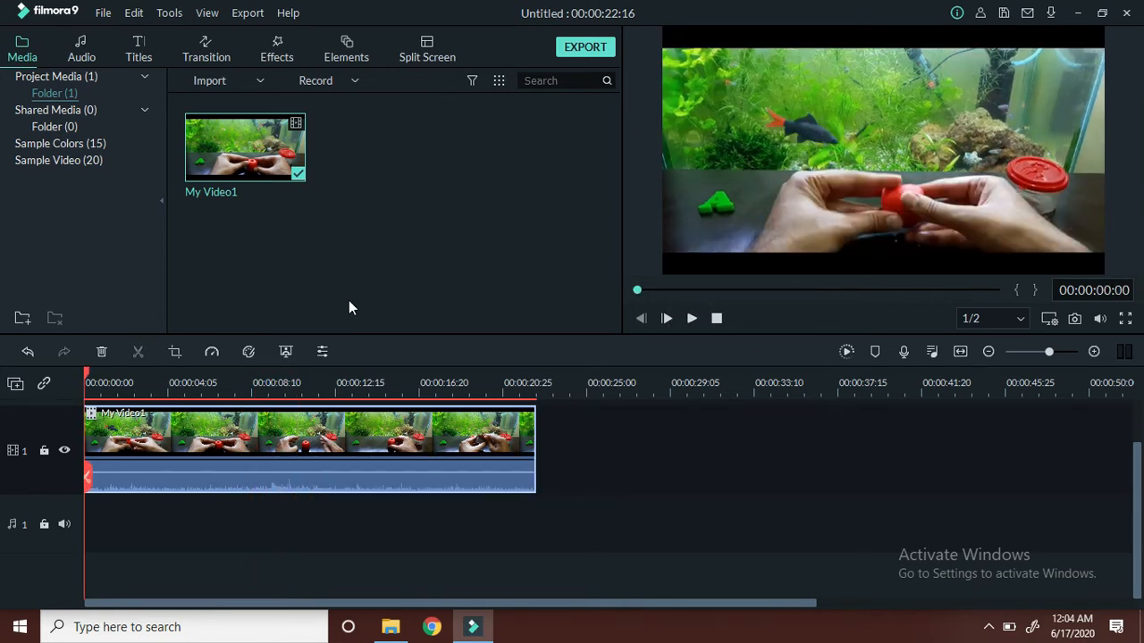
- Add Element Love 2 from the Love elements to the start of video track 2 and play it over the video
click(354, 56)
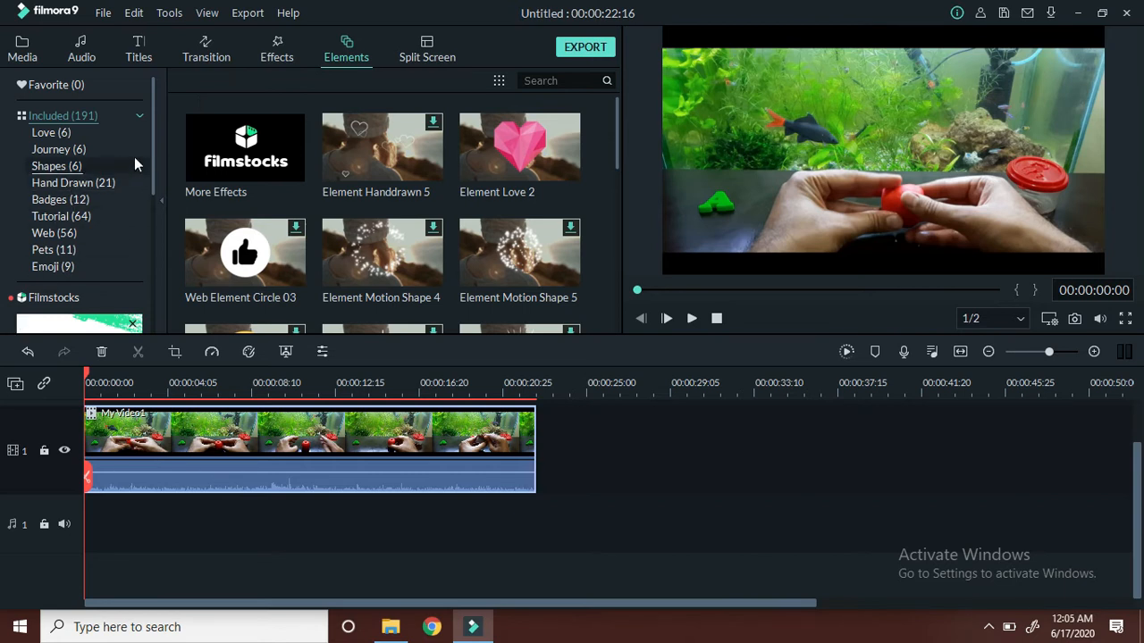
mouse_move(154, 152)
mouse_down()
mouse_move(150, 194)
mouse_move(148, 170)
mouse_up()
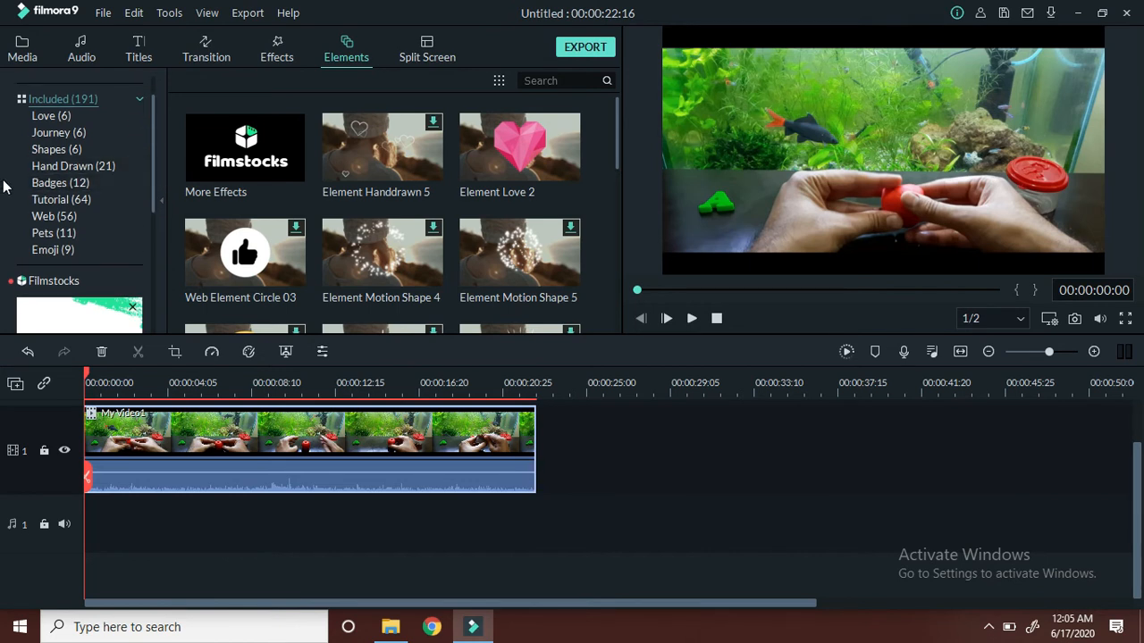
click(37, 120)
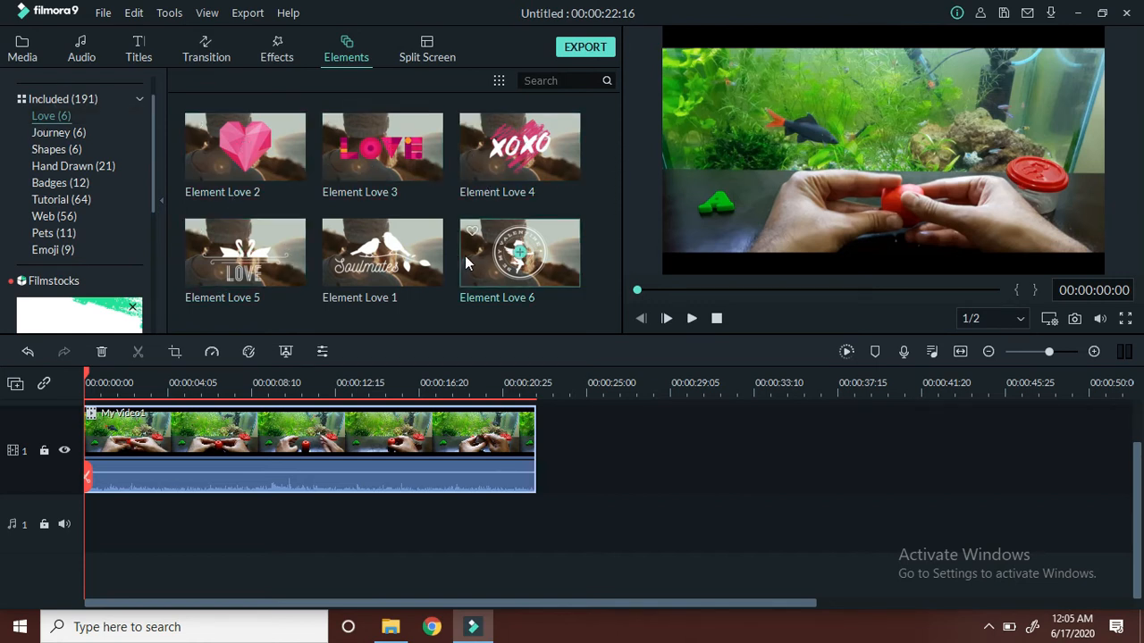
click(254, 148)
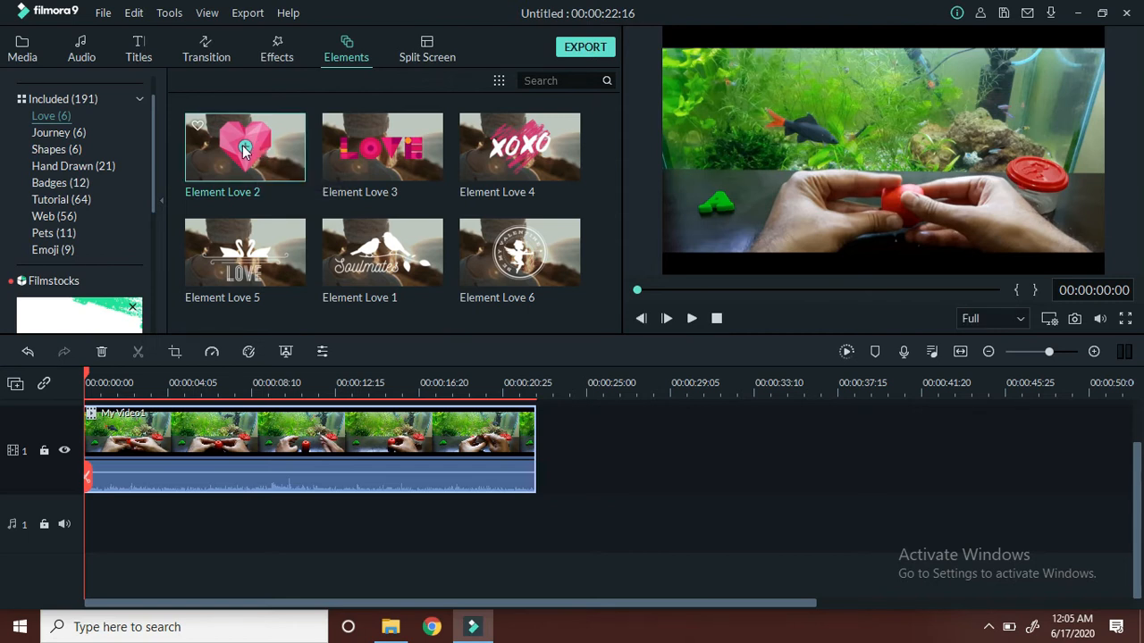
drag(243, 150, 145, 428)
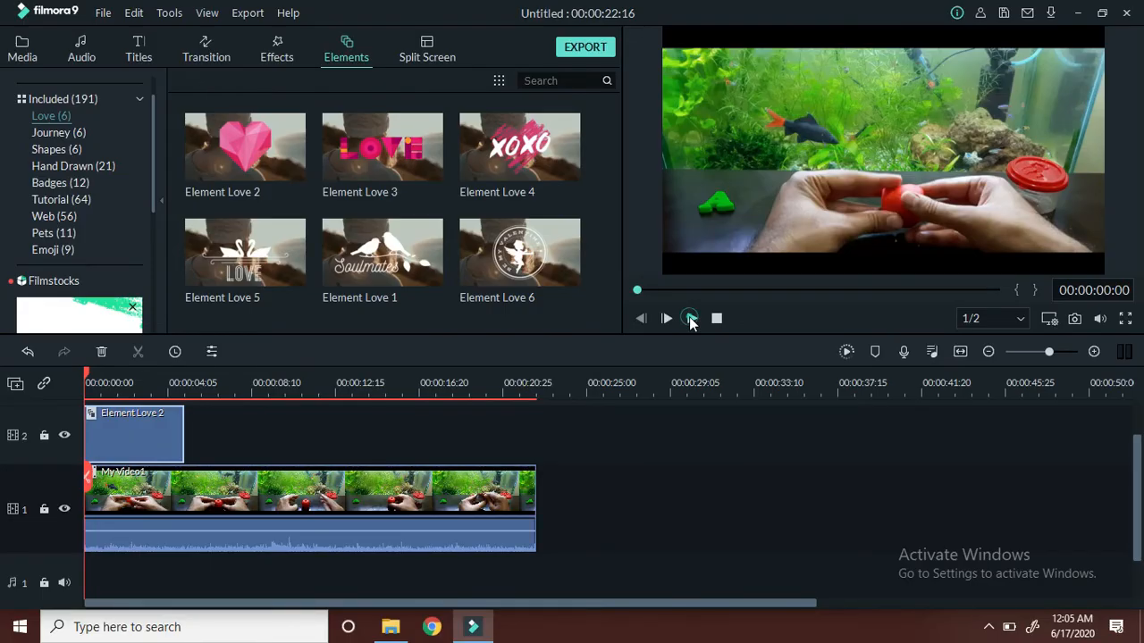
click(691, 319)
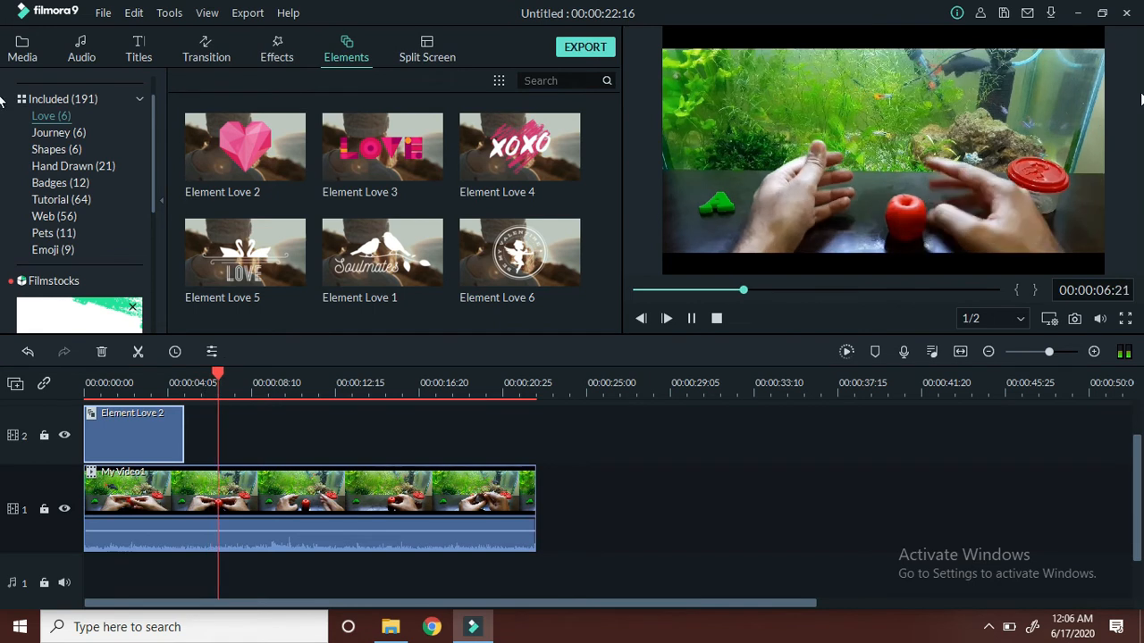
click(692, 319)
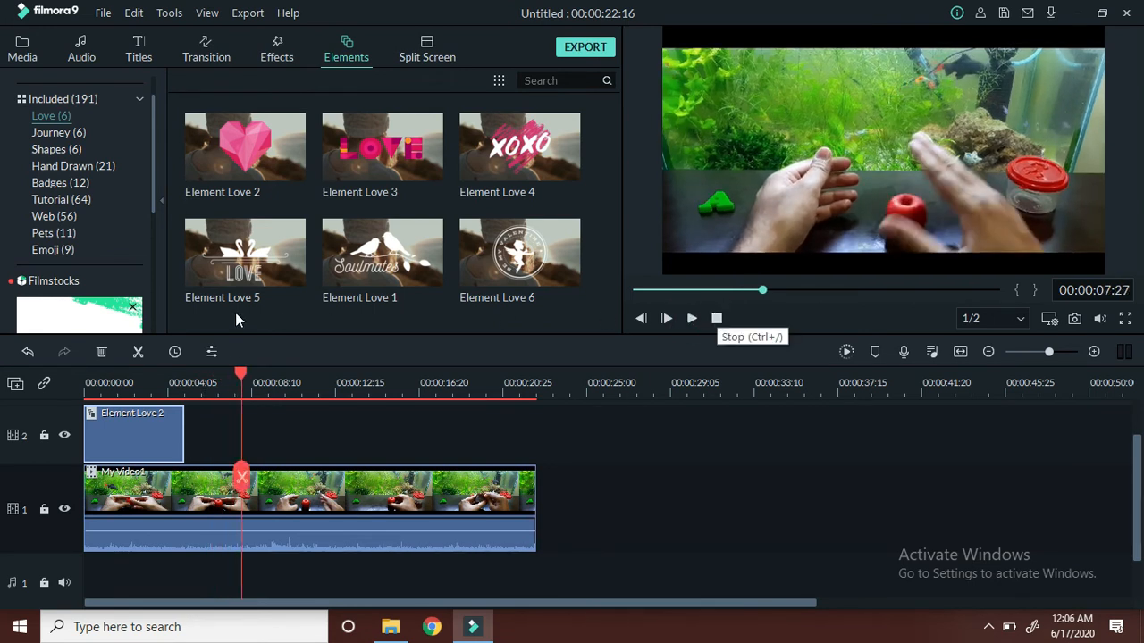
- Show the Pets elements and delete the Element Love 2 clip from video track 2
click(53, 235)
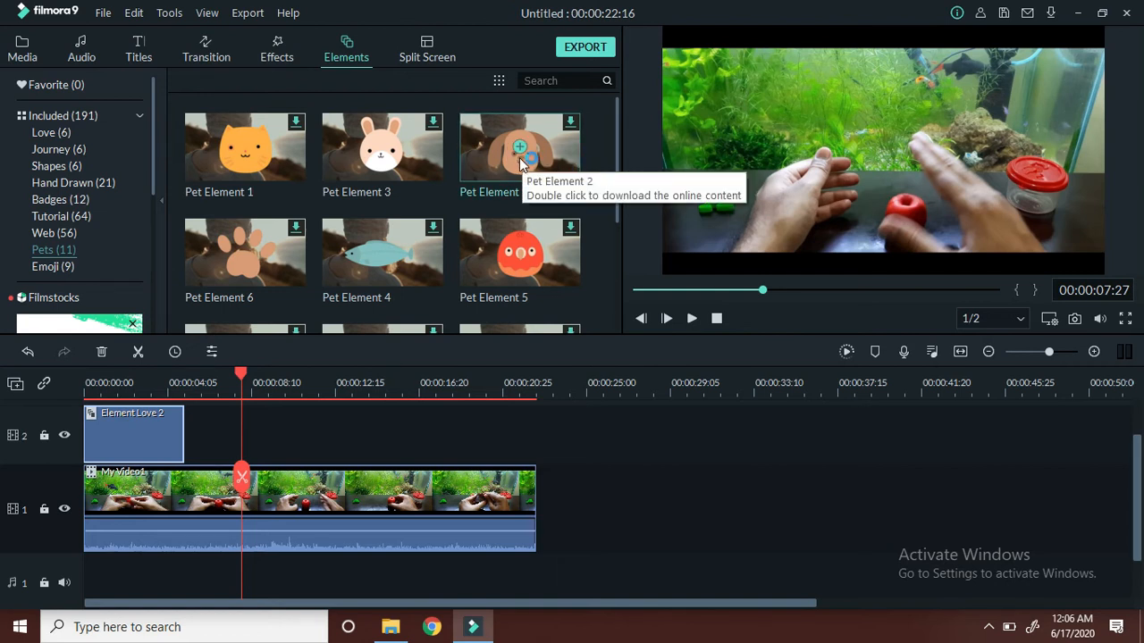
right_click(131, 434)
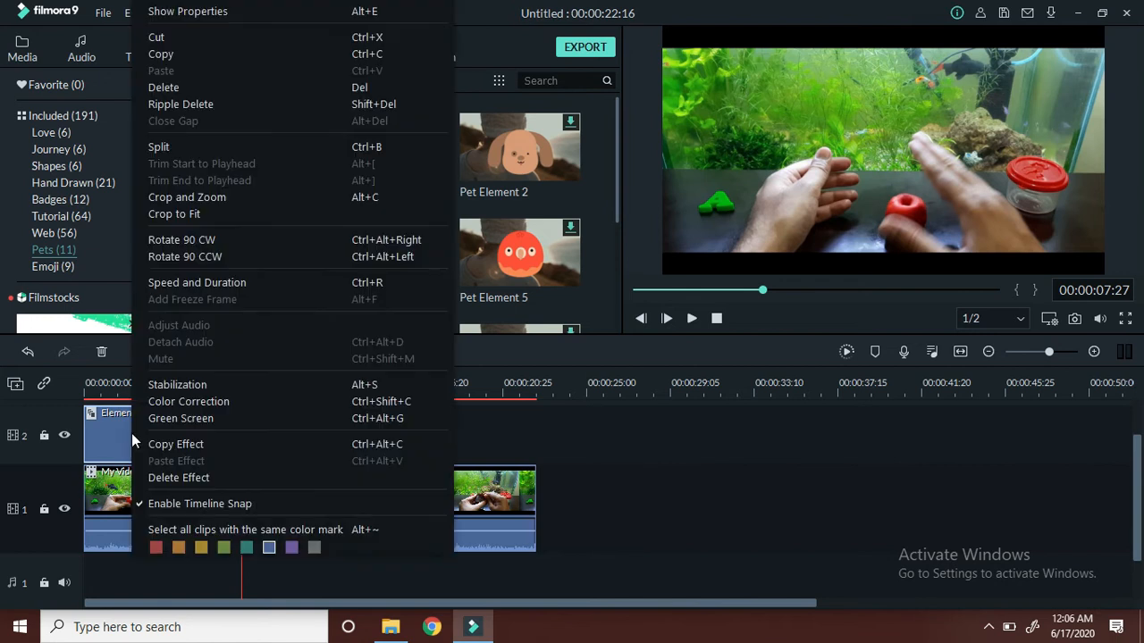
click(175, 88)
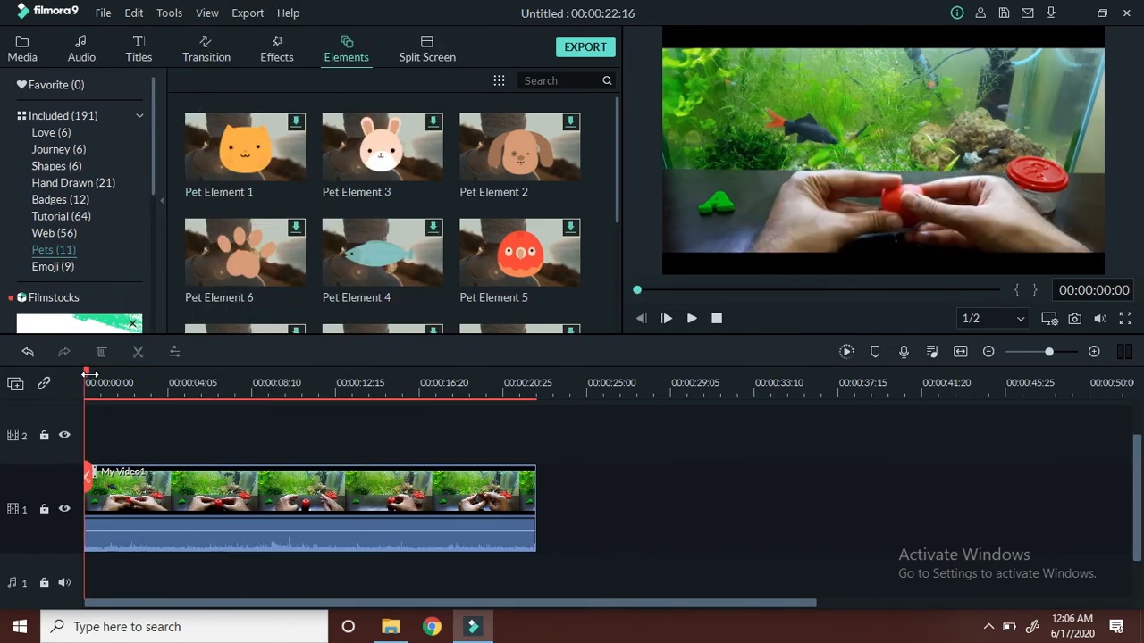
- Add Pet Element 2 to video track 2, starting at 00:00:07:27
drag(86, 371, 244, 375)
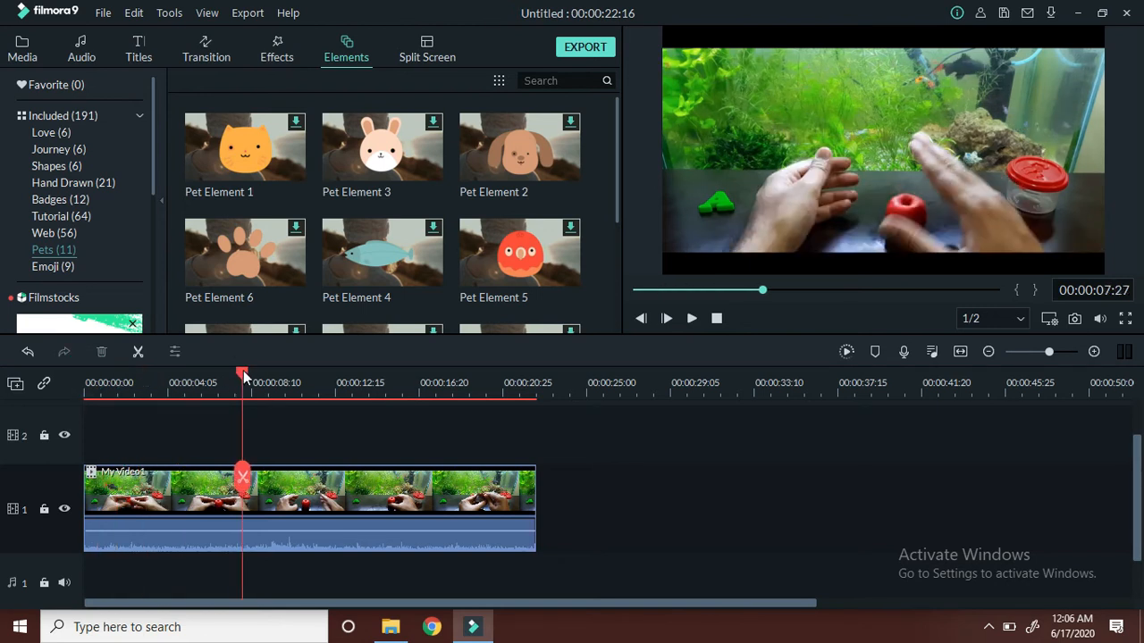
mouse_move(527, 188)
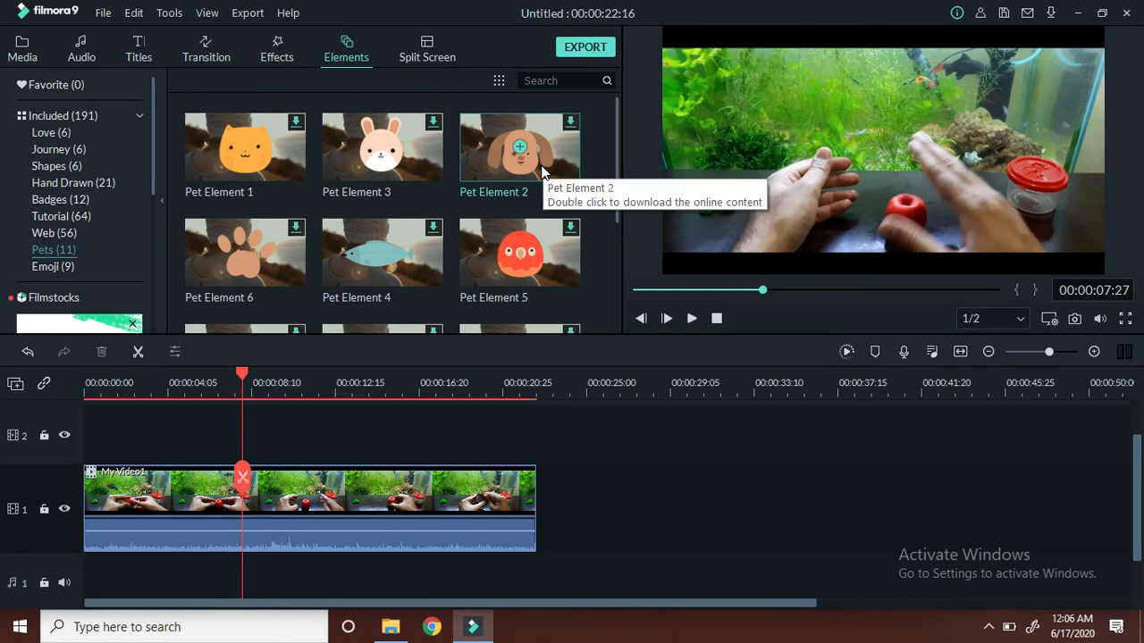
drag(537, 159, 357, 426)
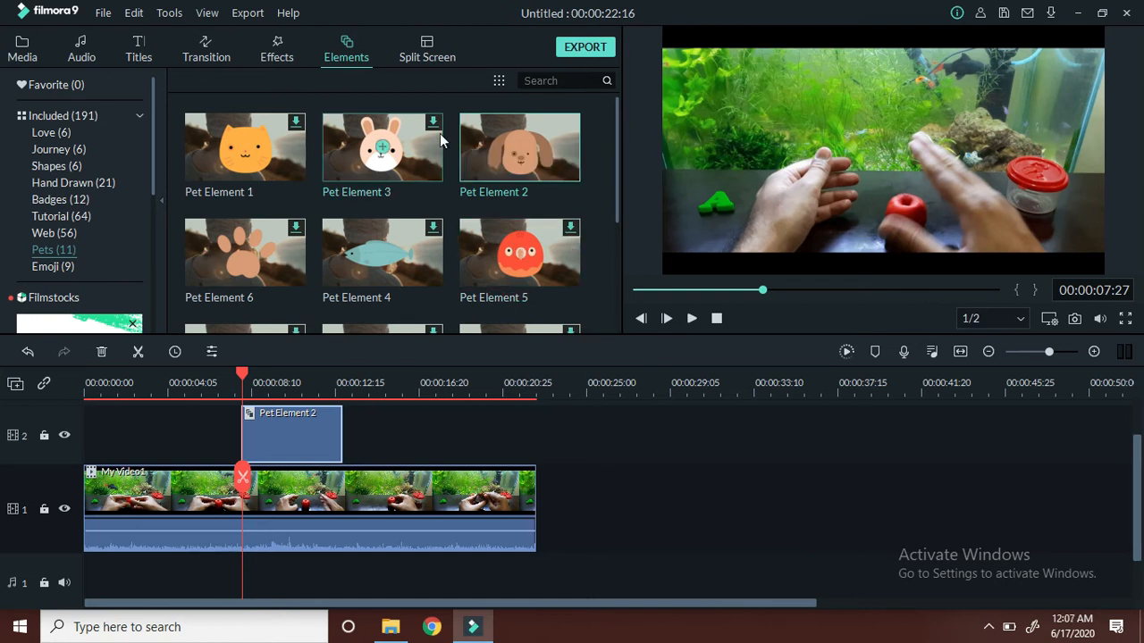
- Play the video from 00:00:07:08, just before Pet Element 2, to preview the dog graphic
click(228, 377)
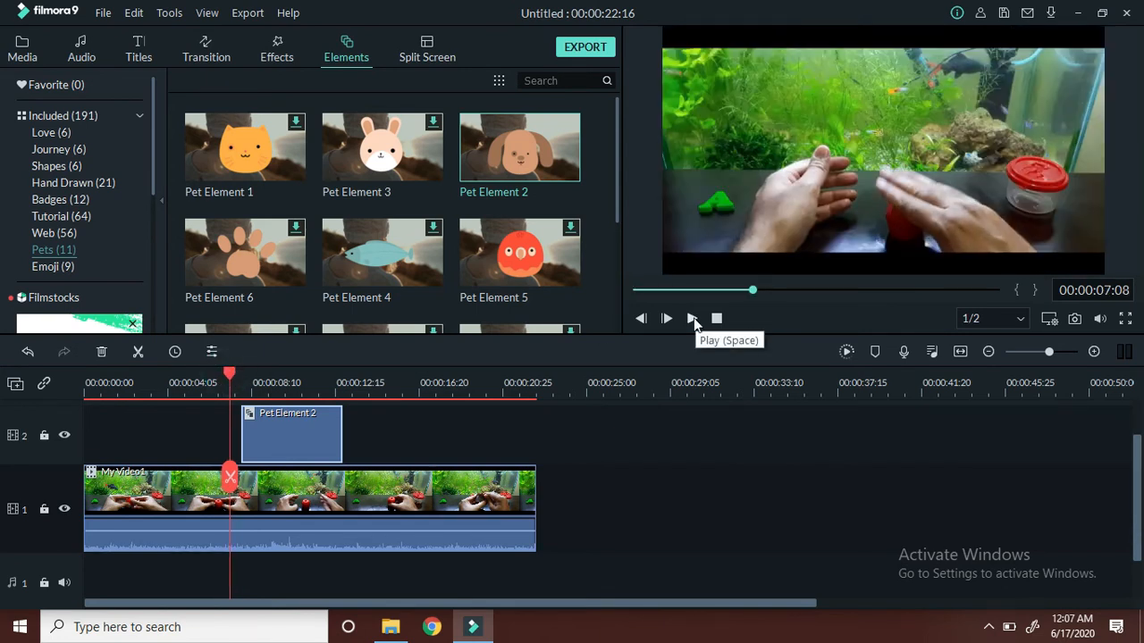
click(693, 319)
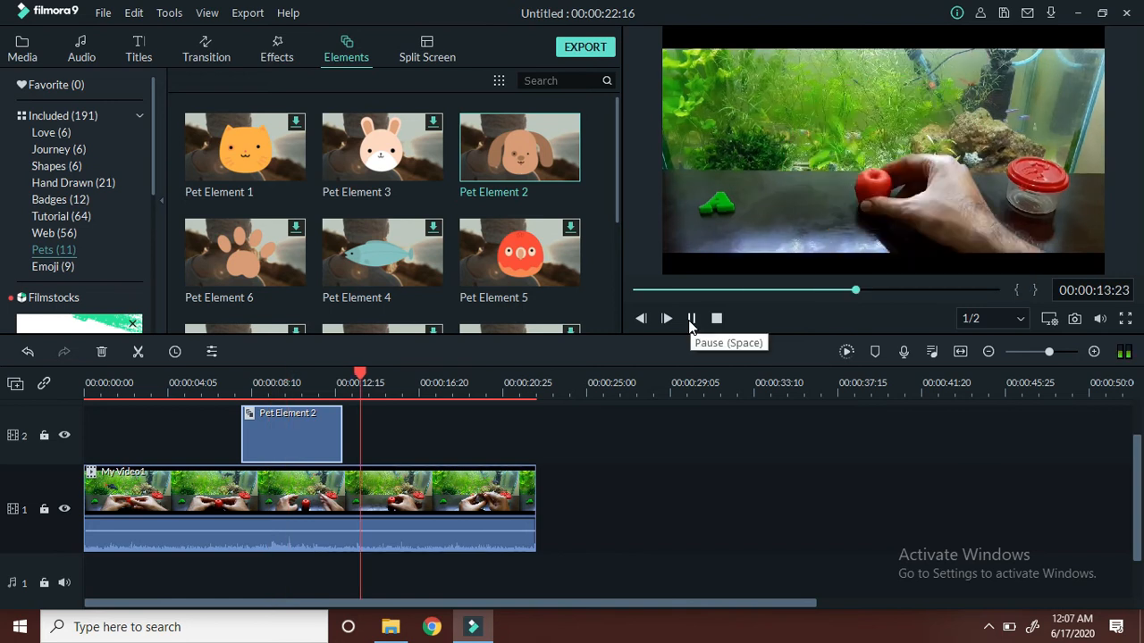
click(690, 320)
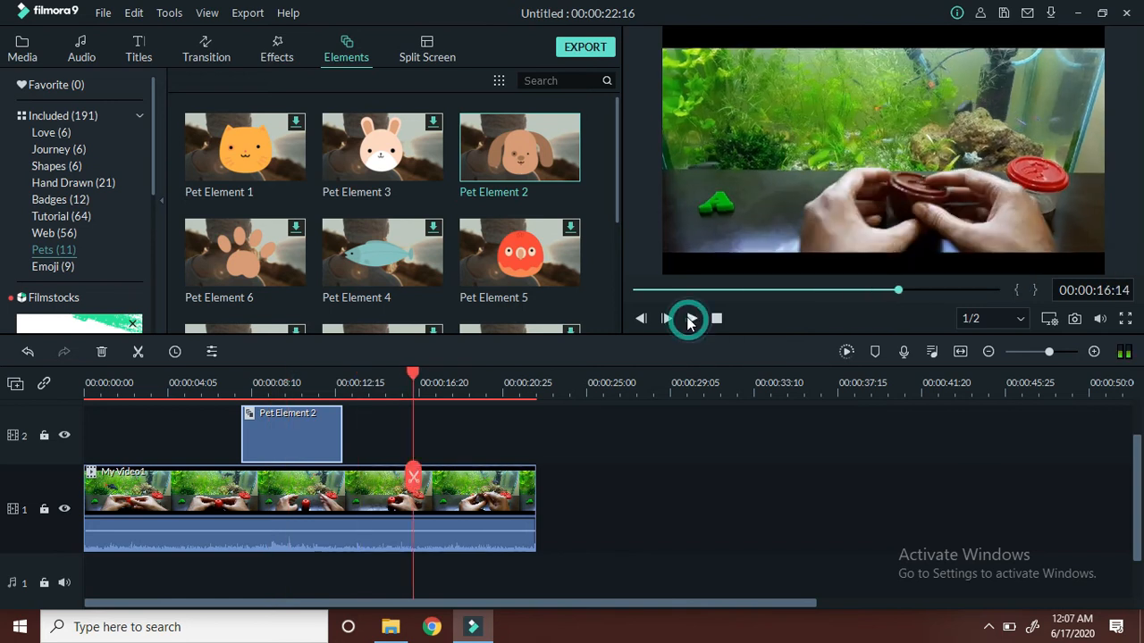
- Shrink the Pet Element 2 graphic to about half its size and move it to the upper-right area of the video frame
click(288, 439)
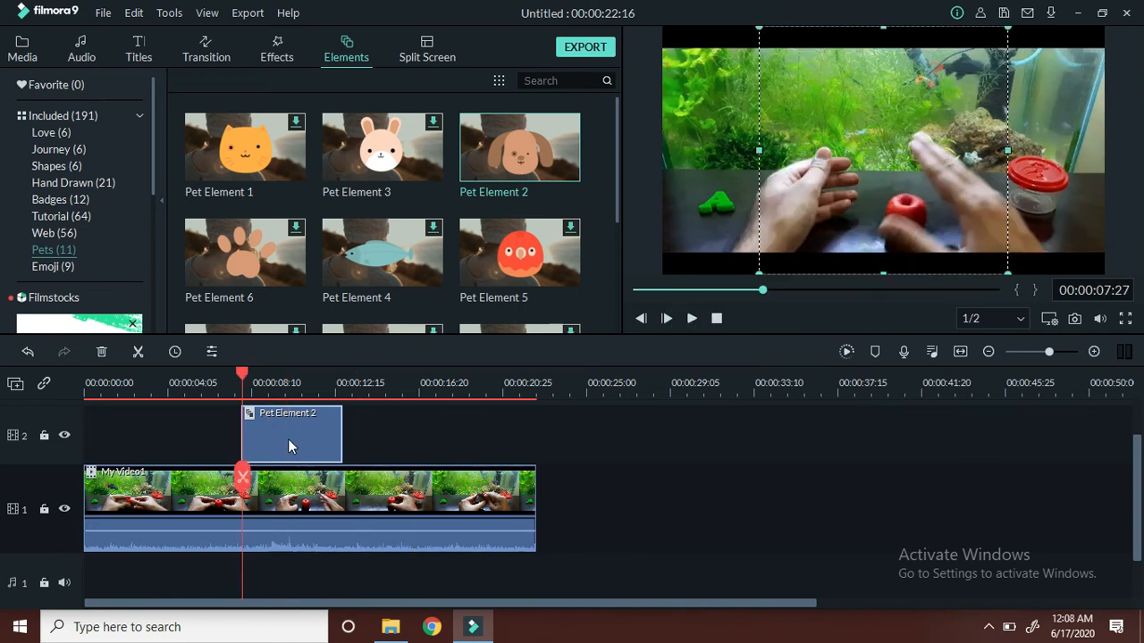
double_click(288, 439)
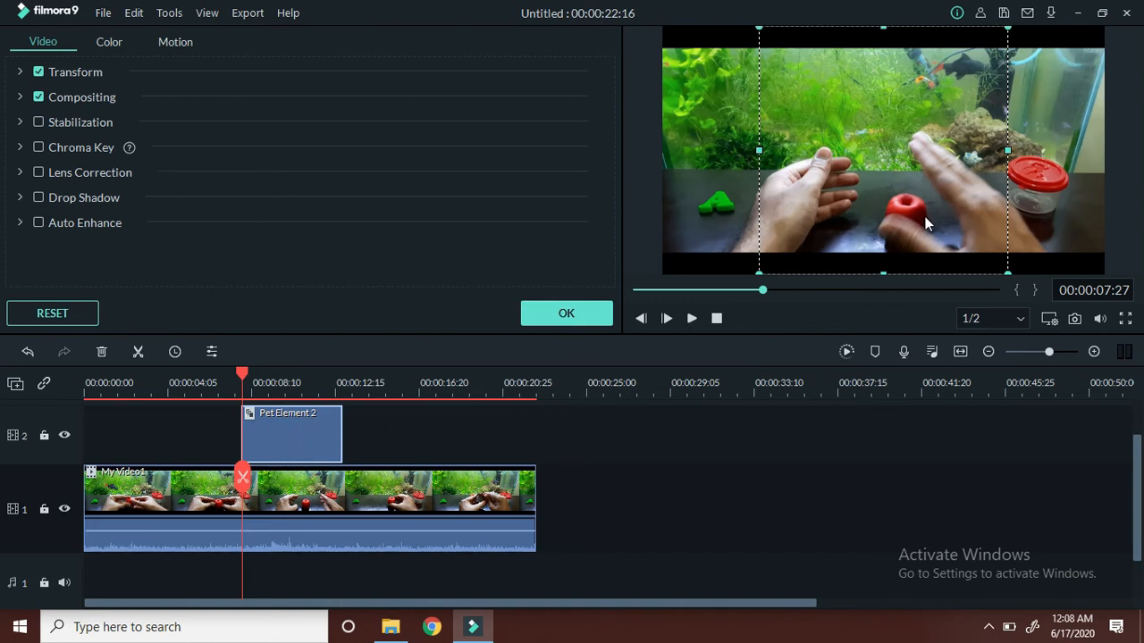
drag(879, 159, 827, 161)
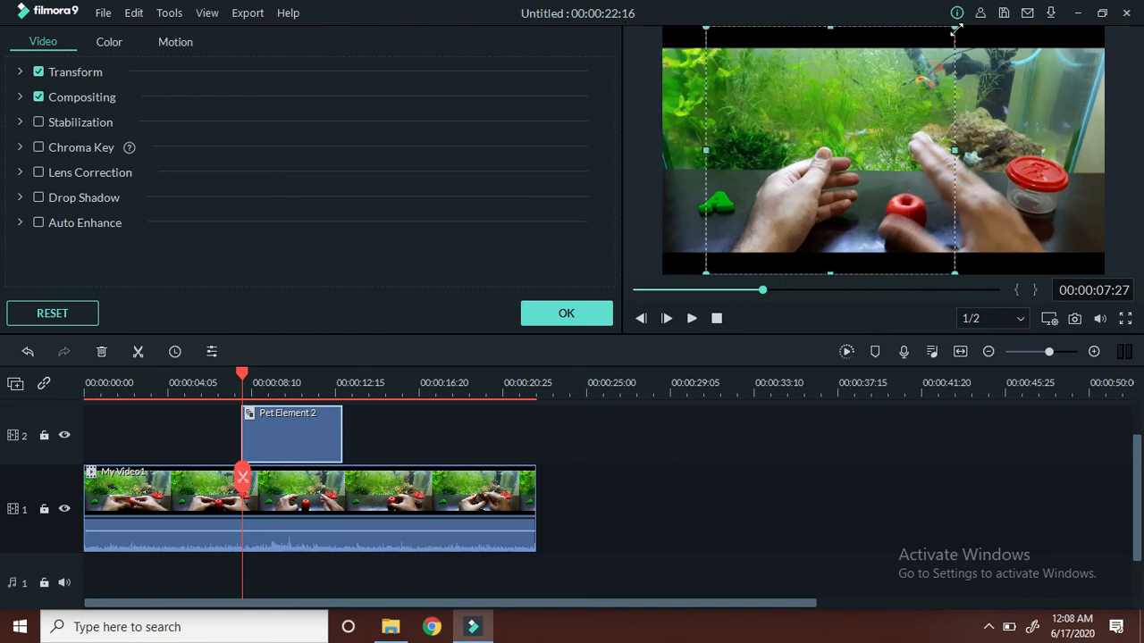
drag(957, 28, 822, 158)
drag(763, 216, 978, 119)
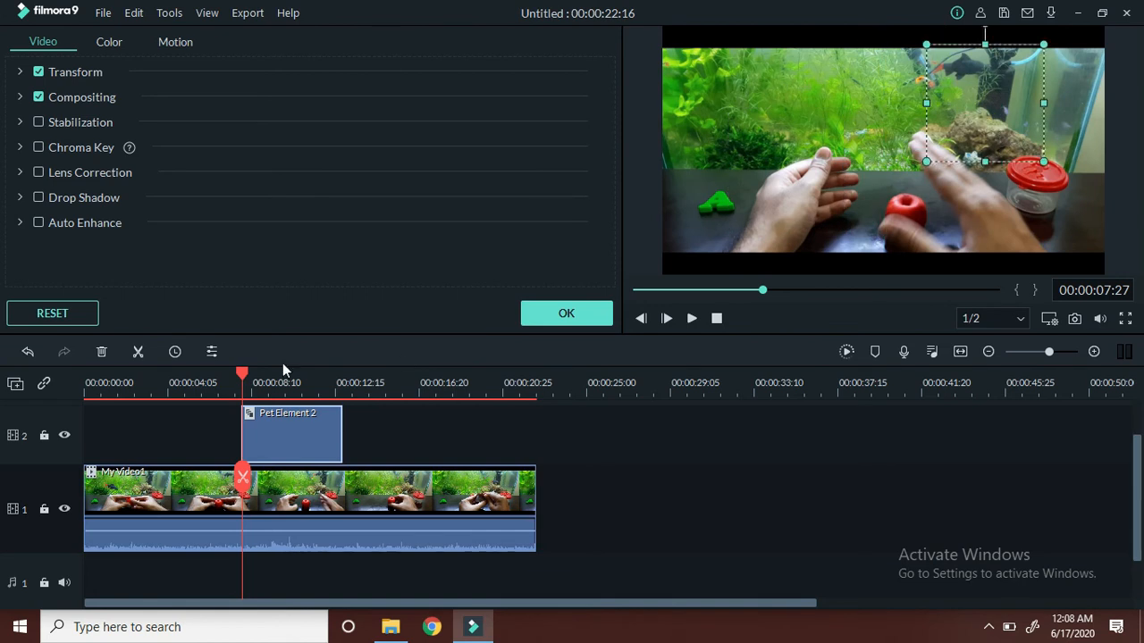
- Trim the end of the Pet Element 2 clip to about half its length and accept its settings
drag(341, 435, 290, 436)
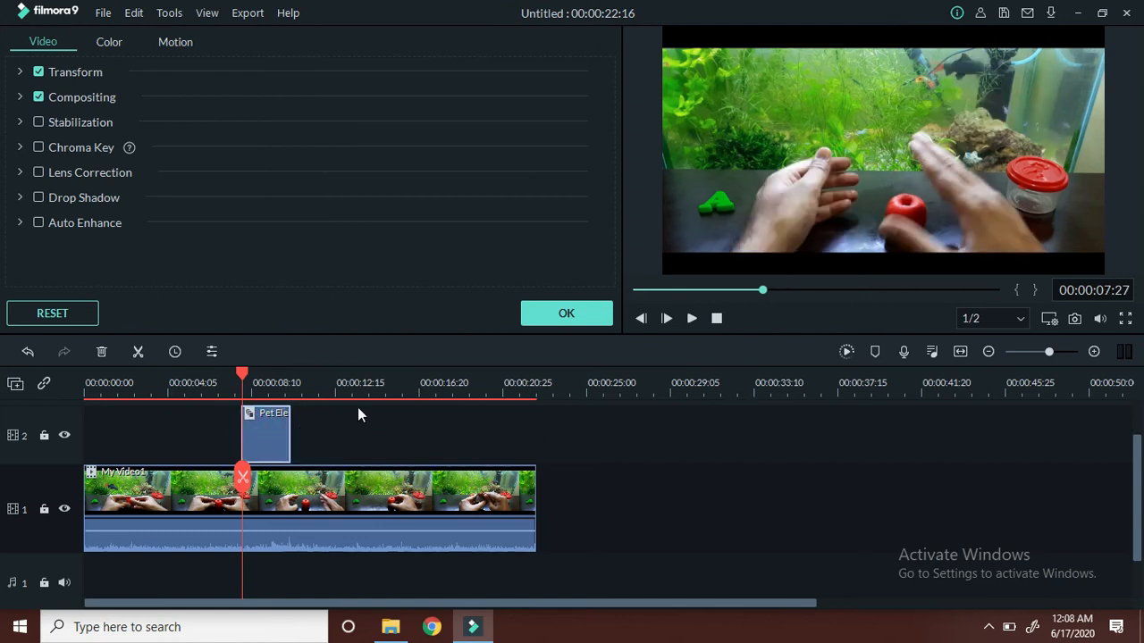
click(260, 451)
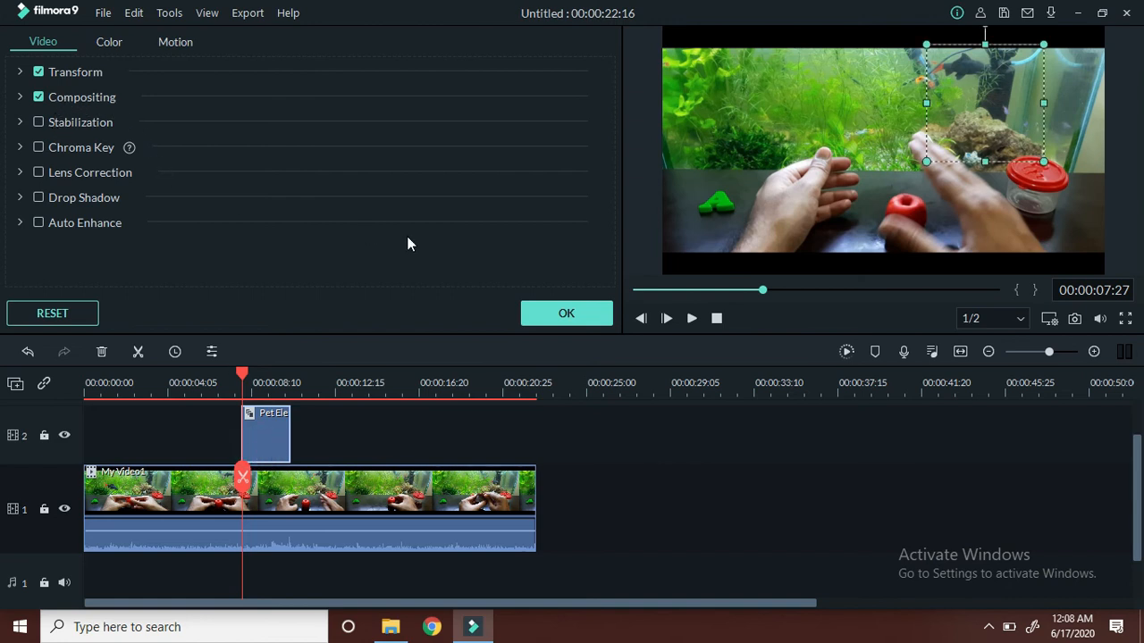
click(577, 314)
- Play the video from 00:00:07:01 to preview the resized and shortened dog graphic
click(225, 384)
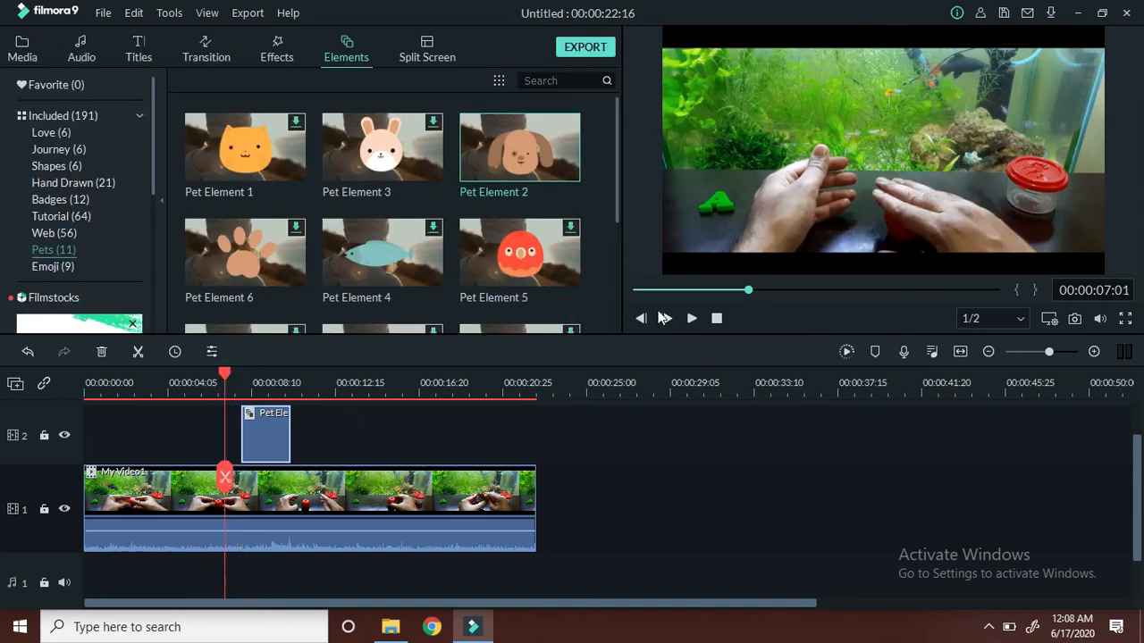
click(691, 319)
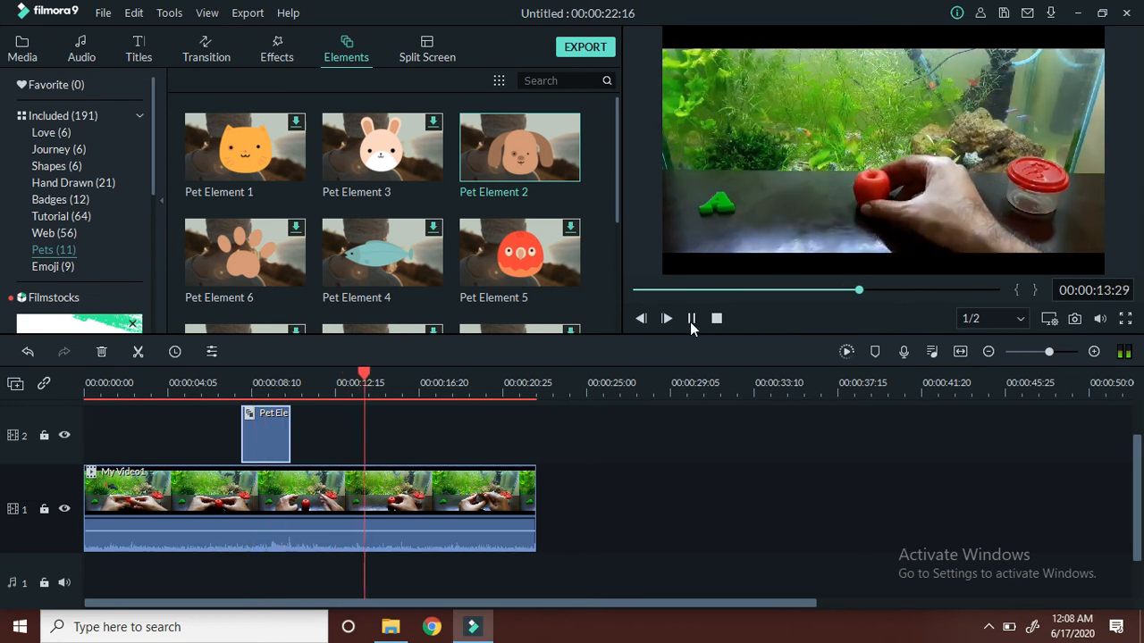
click(691, 319)
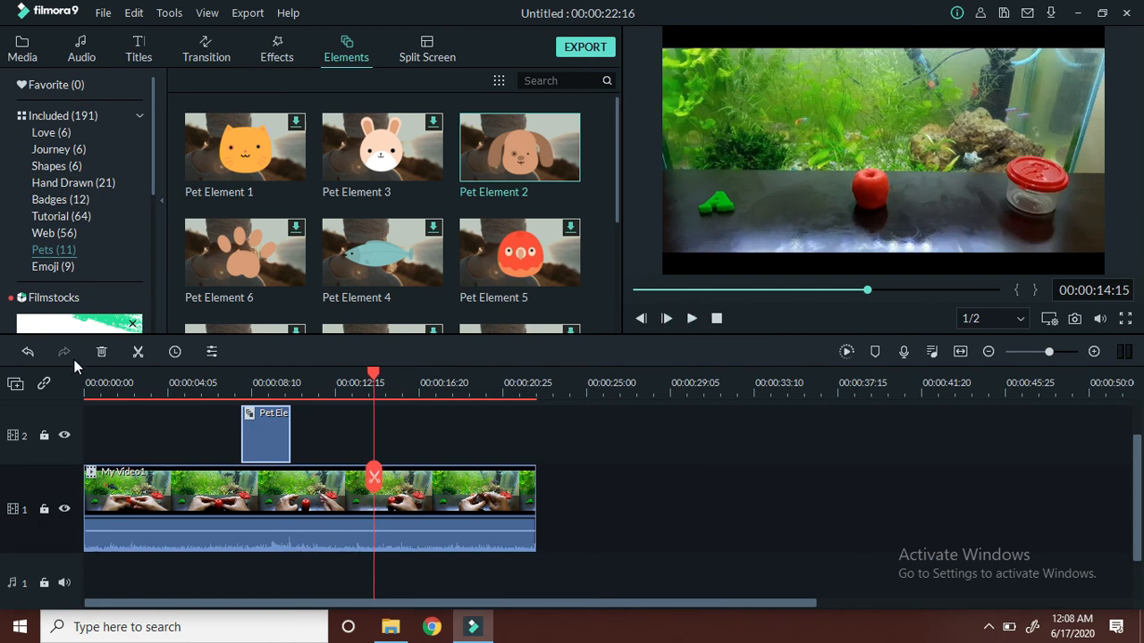
- Browse the Tutorial and Badges element categories
click(63, 217)
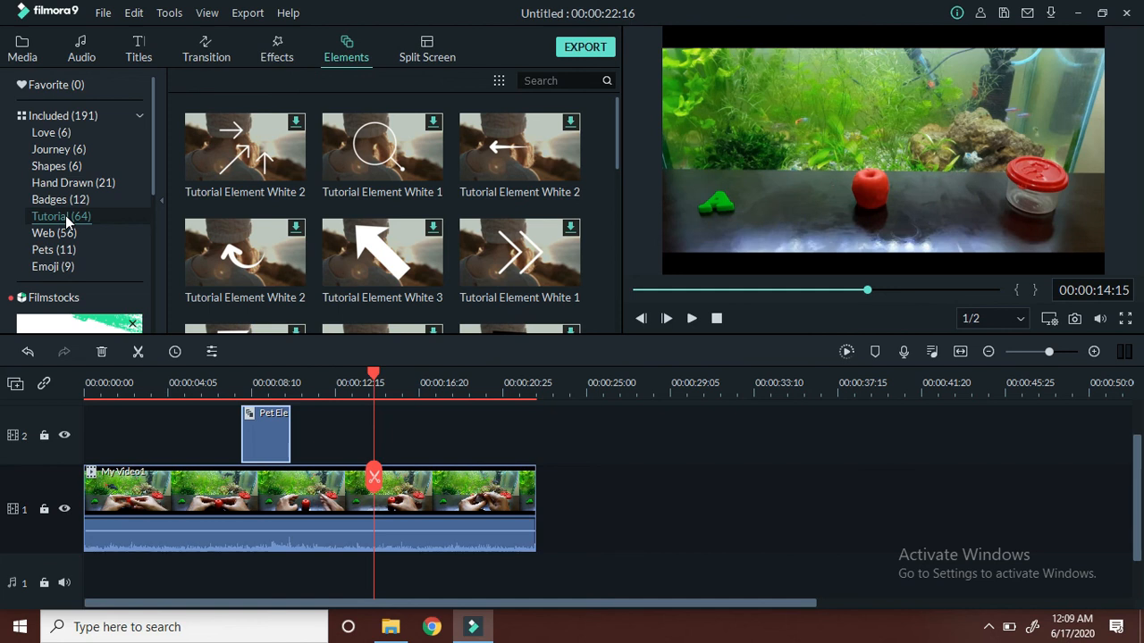
click(56, 202)
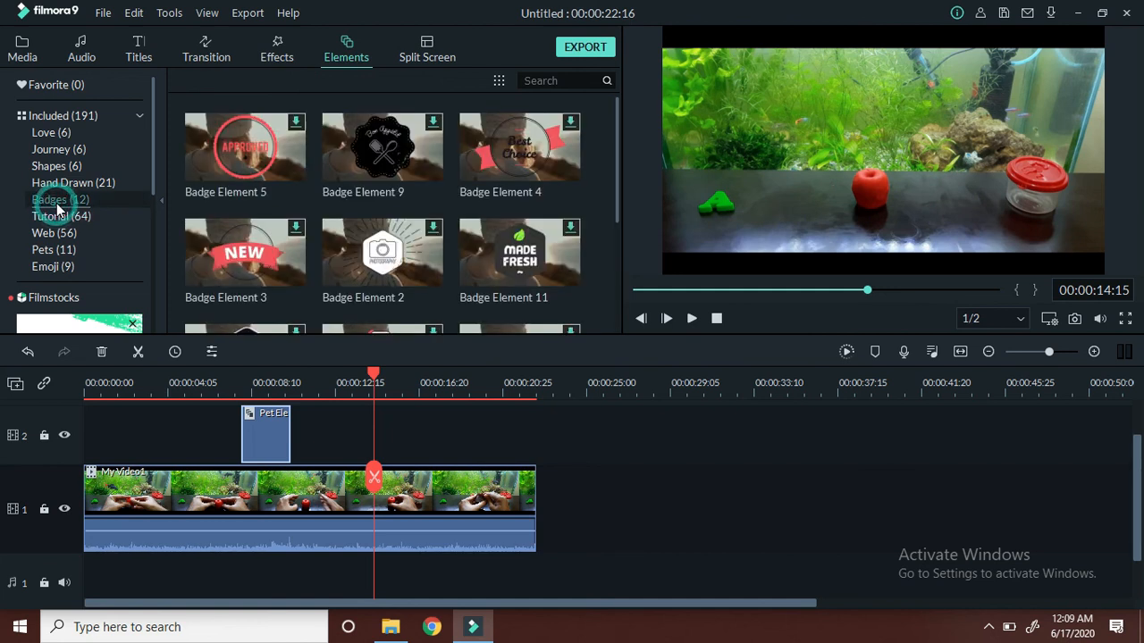